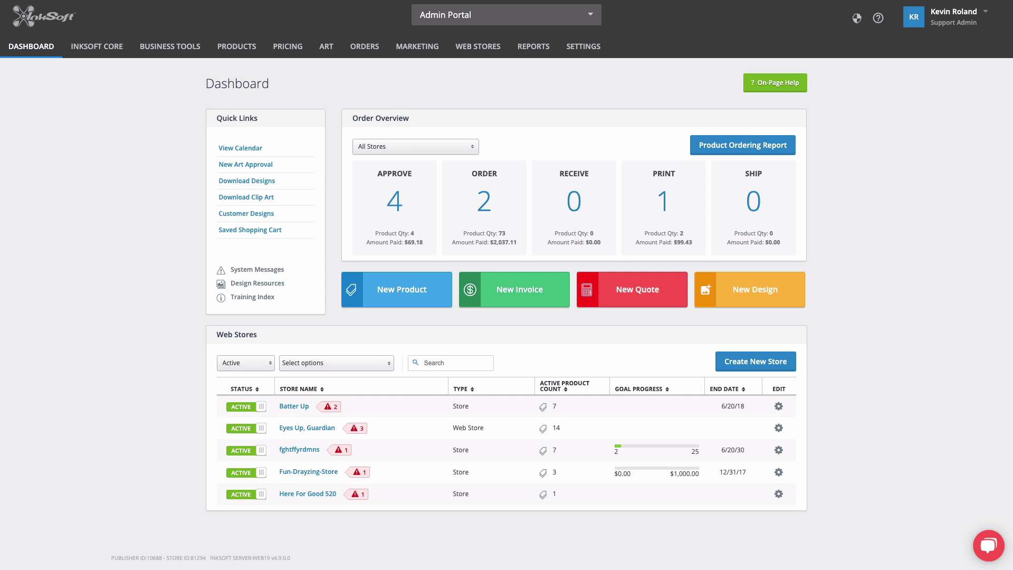
Start a blank product via Products > Add New Product and name it 'Gift Card'
mouse_move(231, 57)
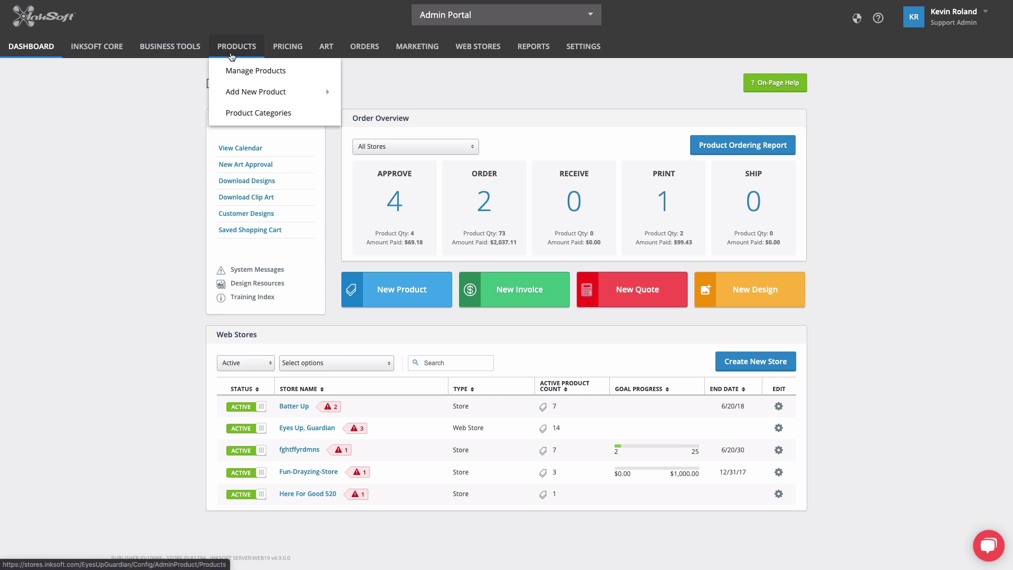
mouse_move(234, 95)
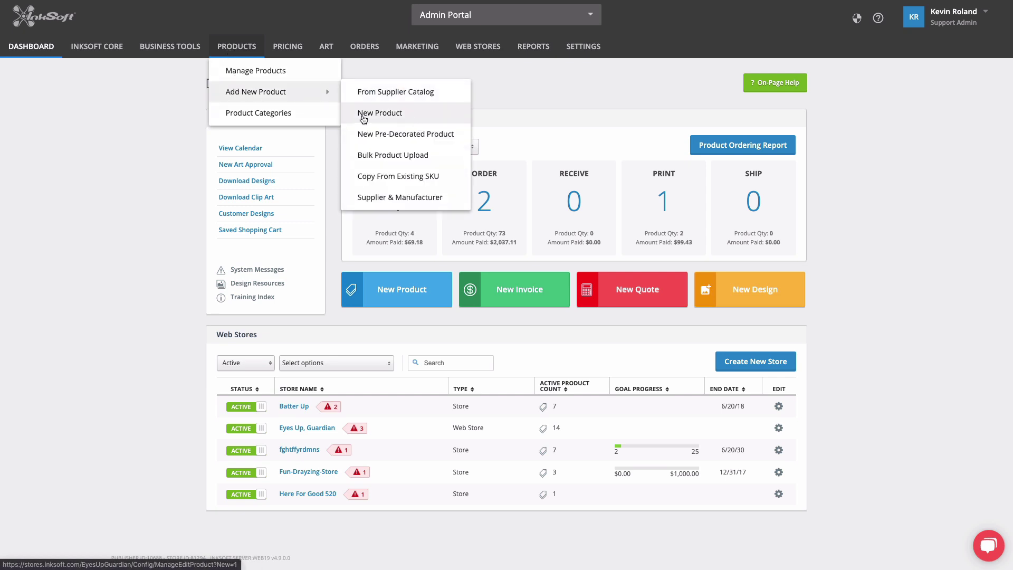
left_click(401, 121)
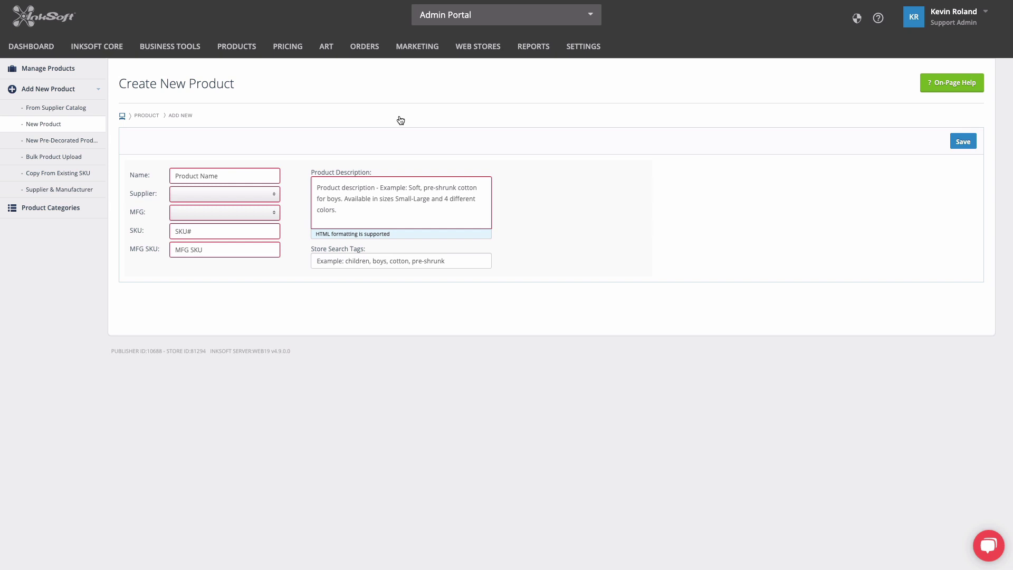
left_click(201, 178)
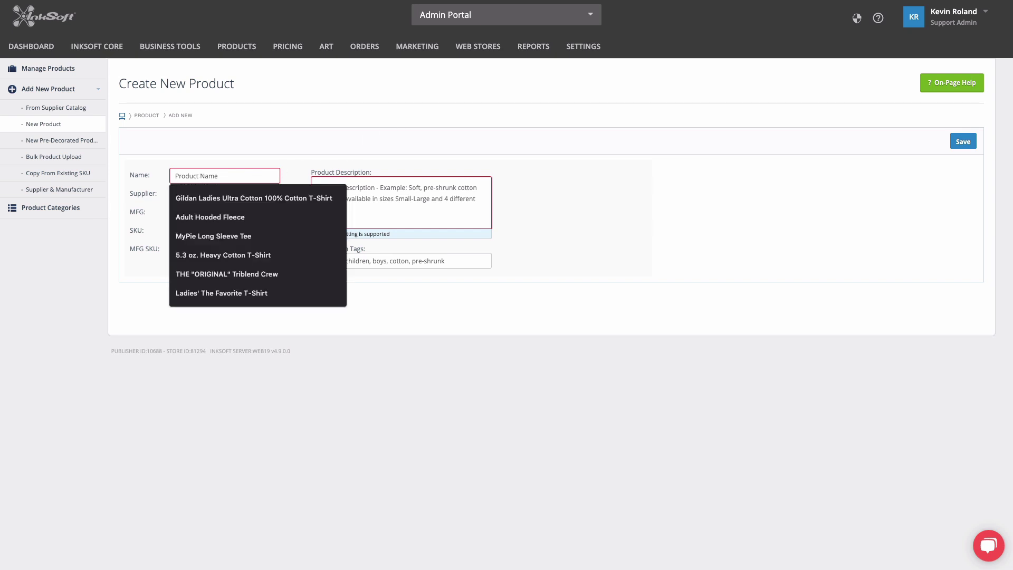
type("Gift Car")
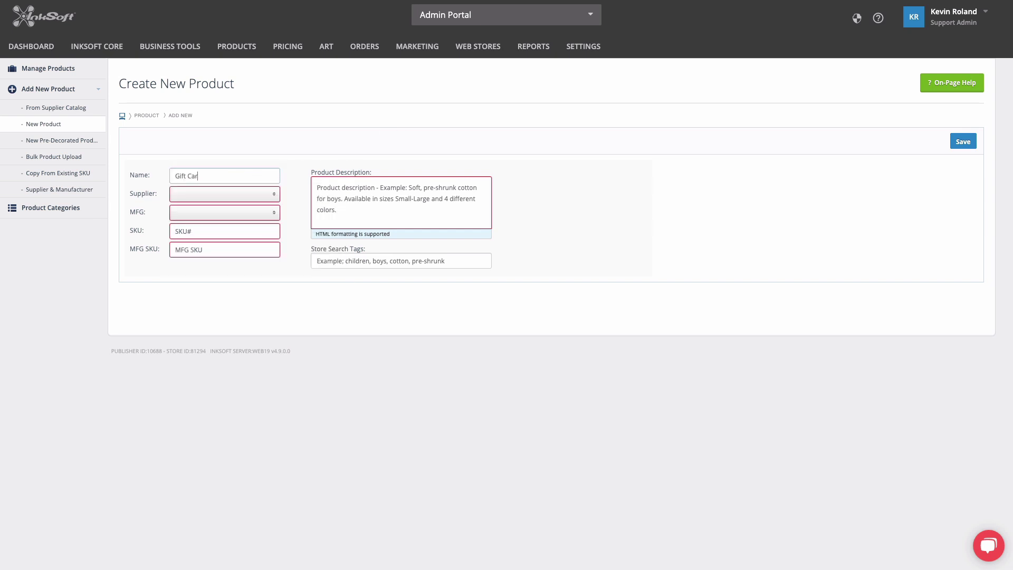
type("d")
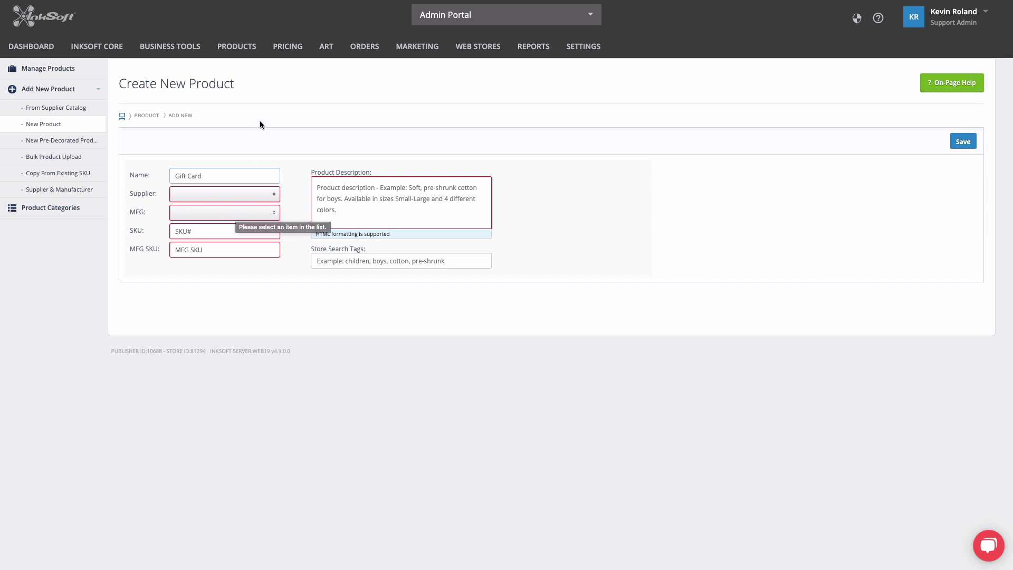
mouse_move(248, 47)
mouse_move(247, 93)
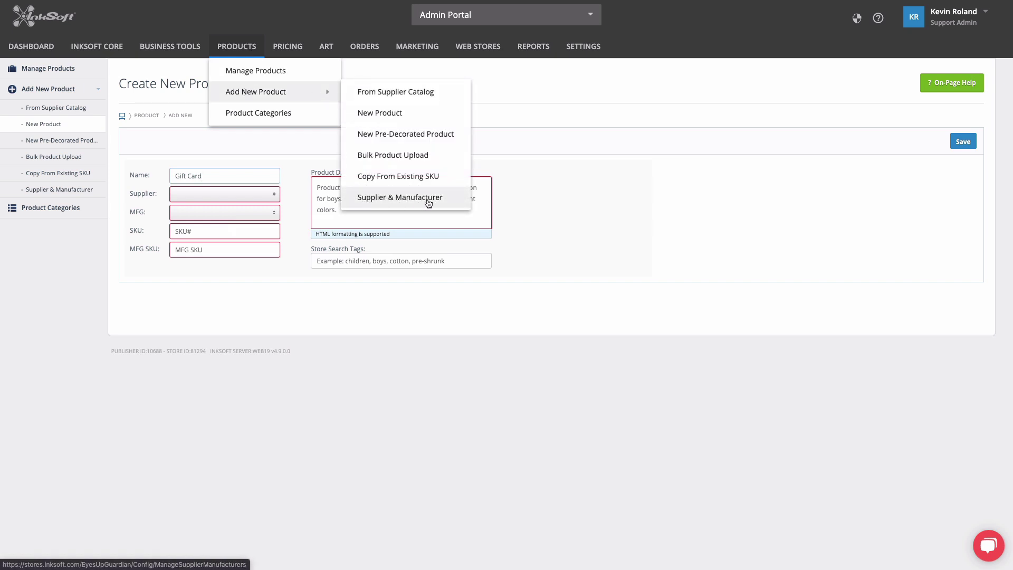
Set supplier InkSoft, manufacturer Alternative, and both SKU and MFG SKU to GIFTCARDTEST
left_click(214, 194)
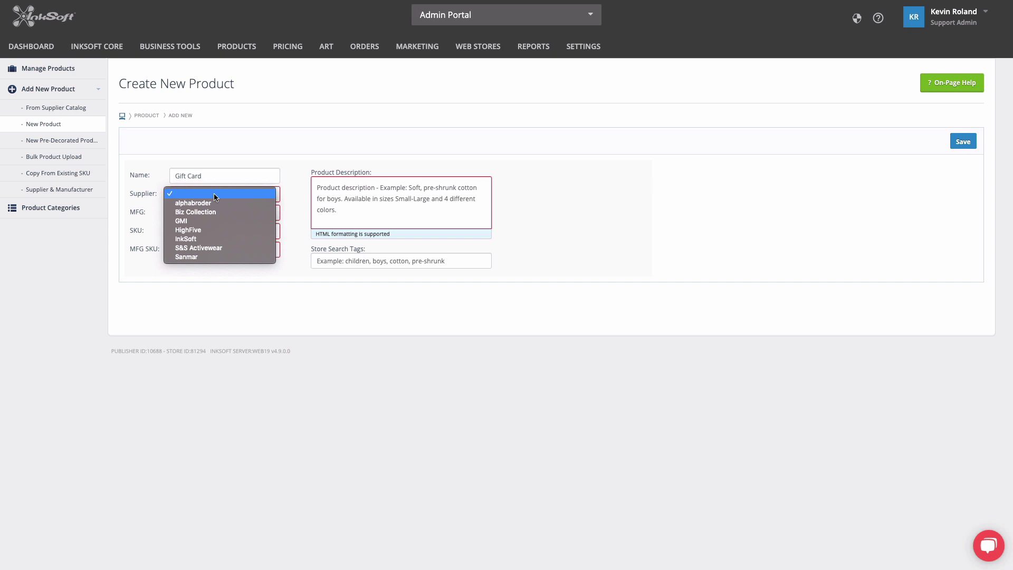
left_click(208, 239)
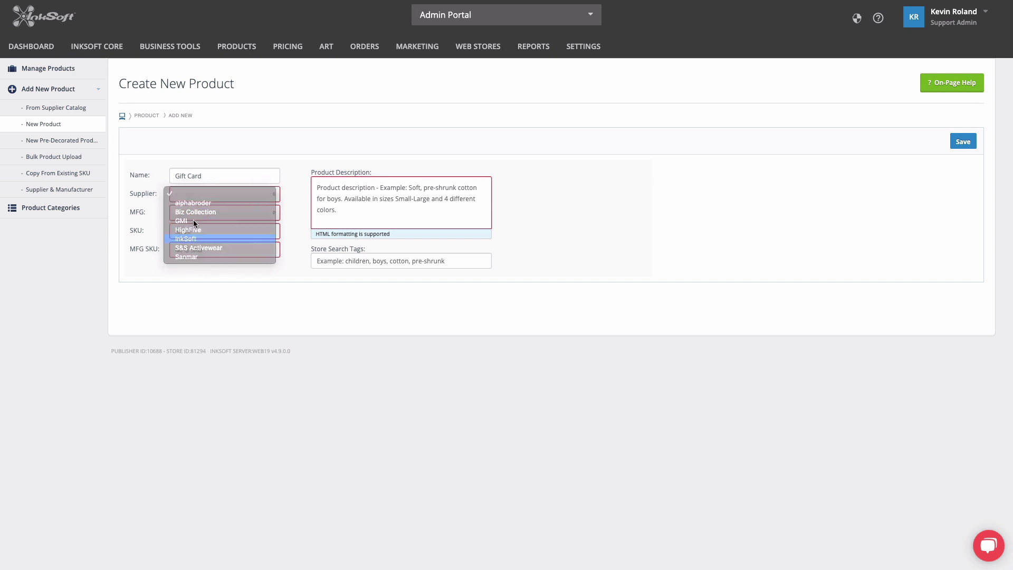
left_click(194, 211)
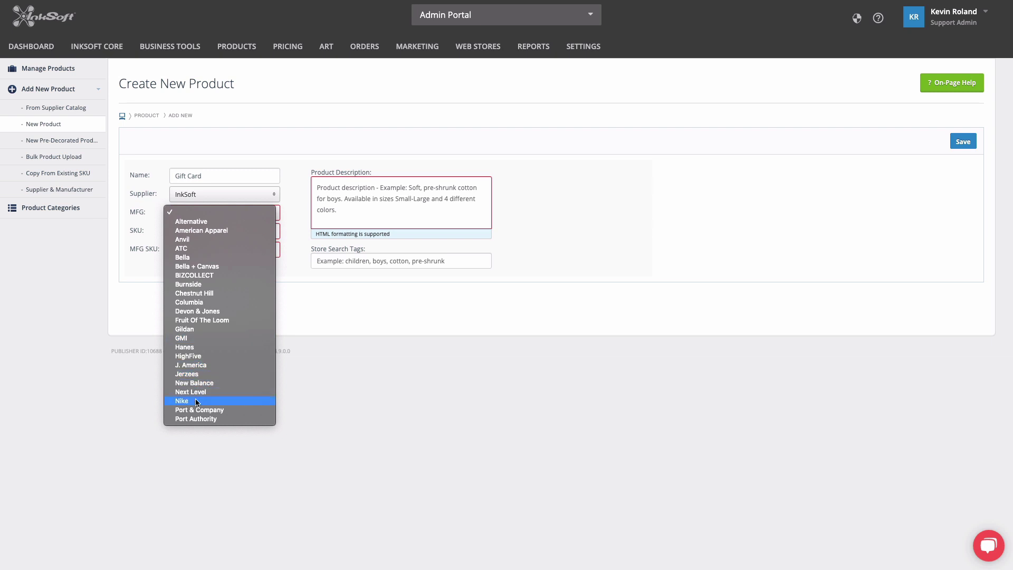
left_click(190, 222)
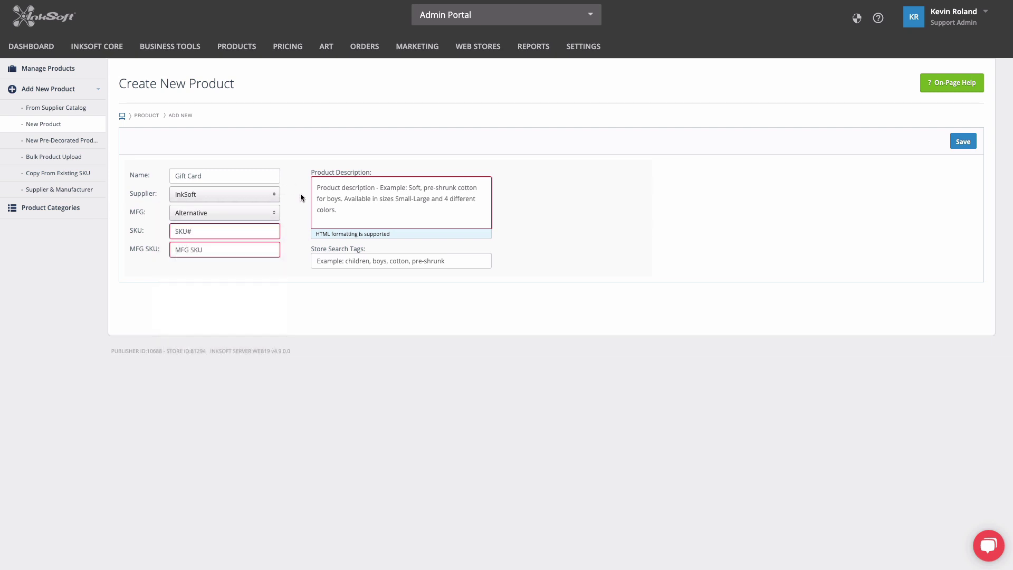
left_click(206, 228)
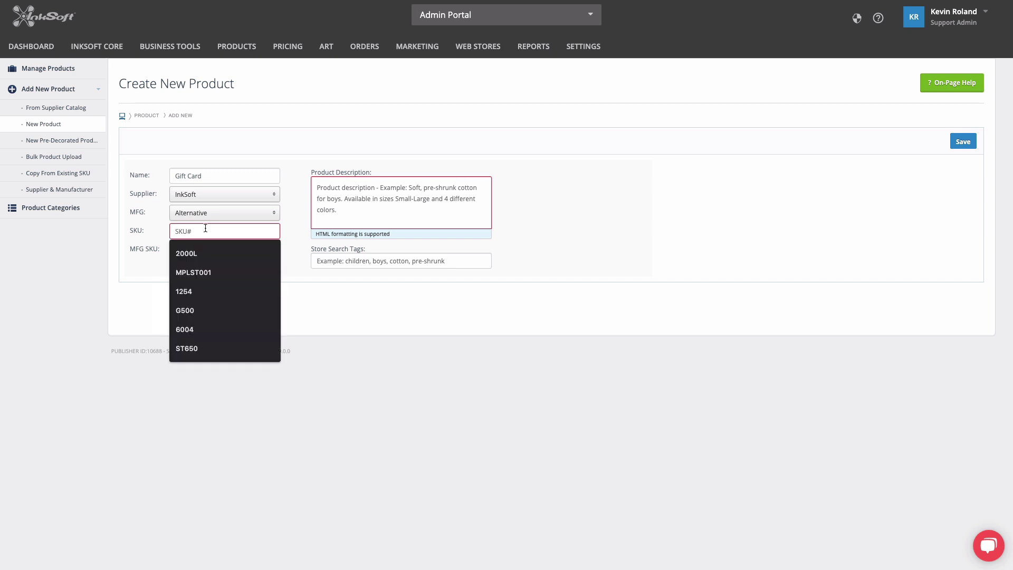
type("GIFTC")
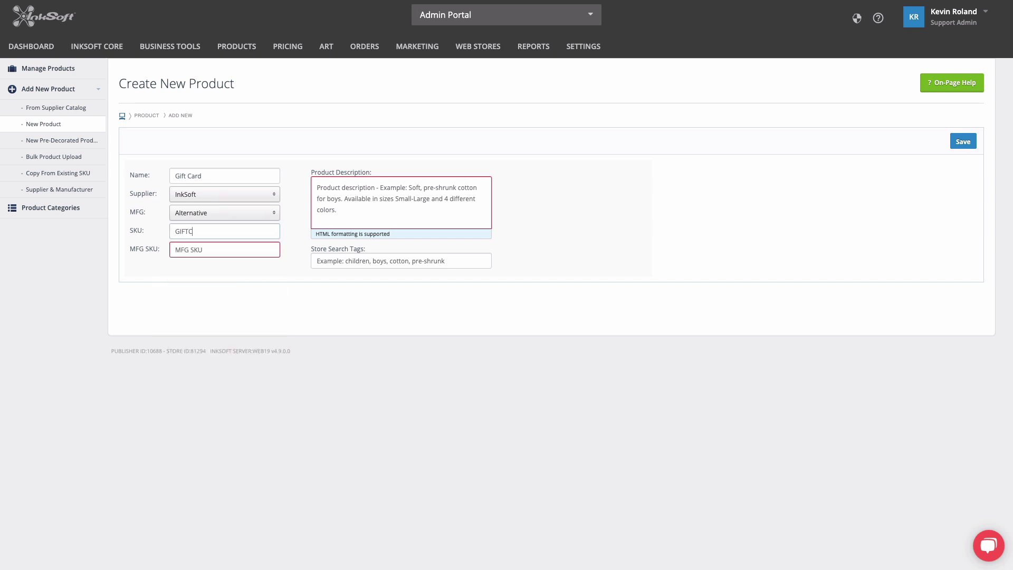
type("ARDTEST")
left_click(203, 248)
type("GIFTCARDTEST")
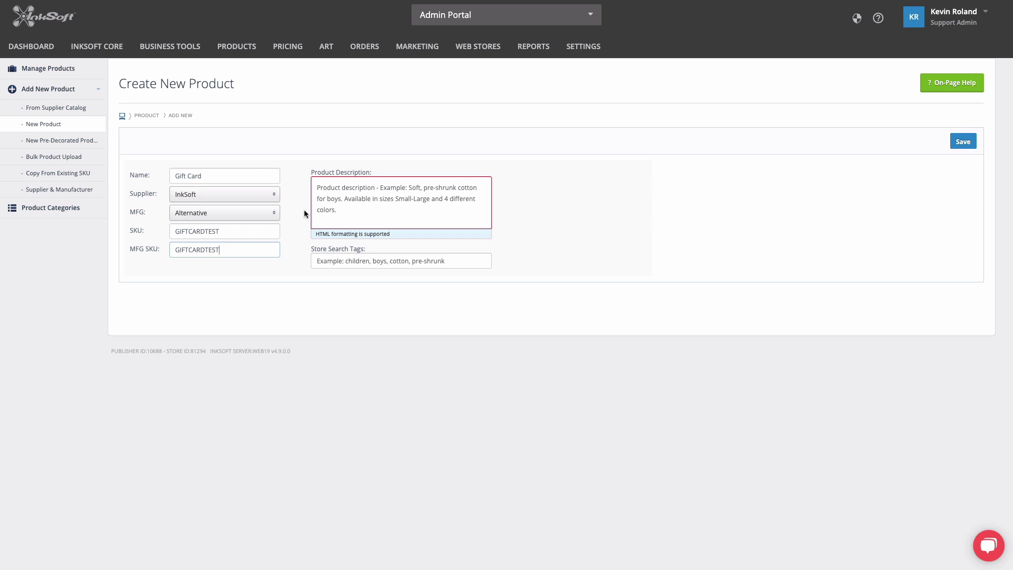
Enter the product description 'TEST' and save the Gift Card product
left_click(372, 189)
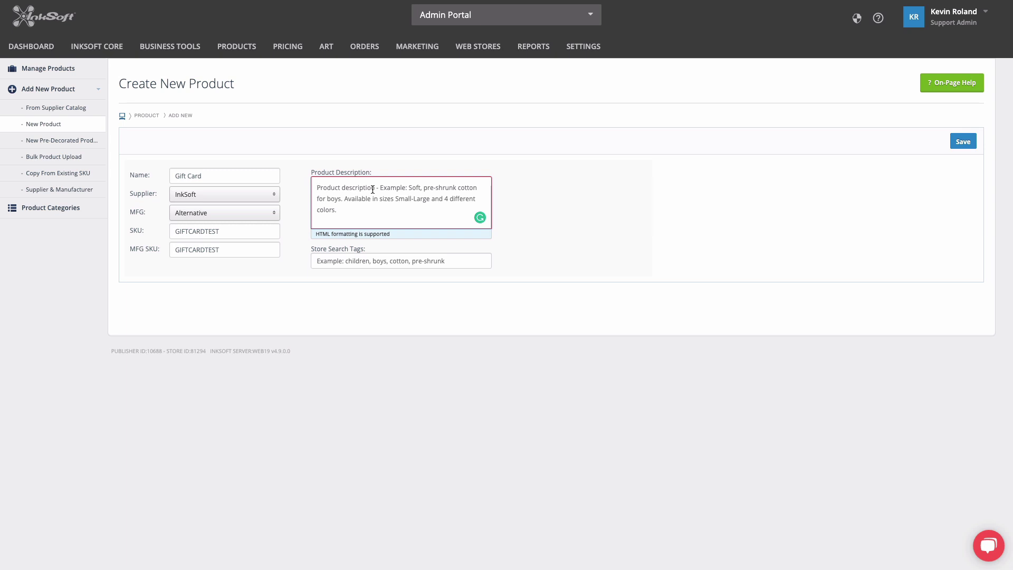
type("TEST")
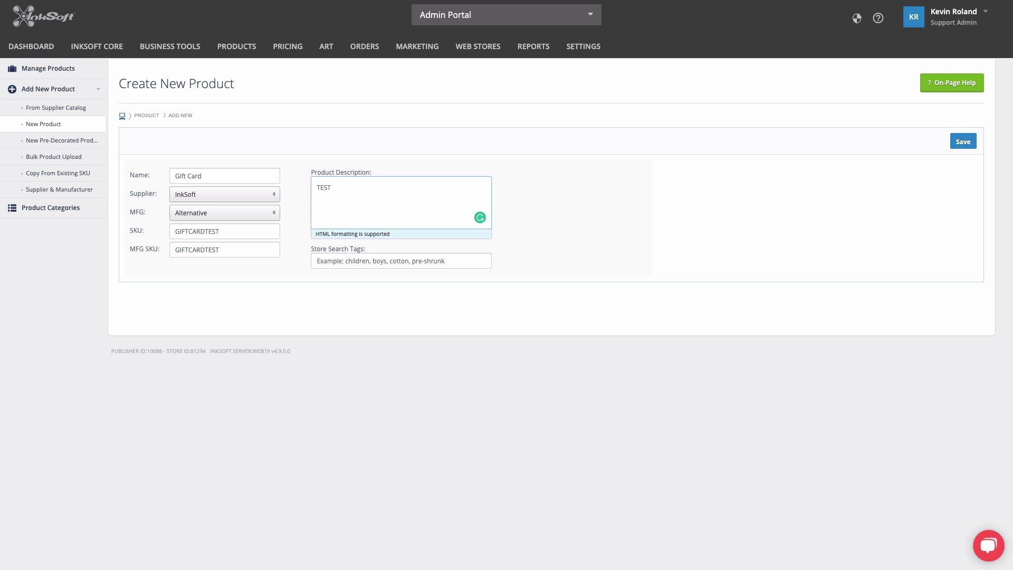
left_click(963, 143)
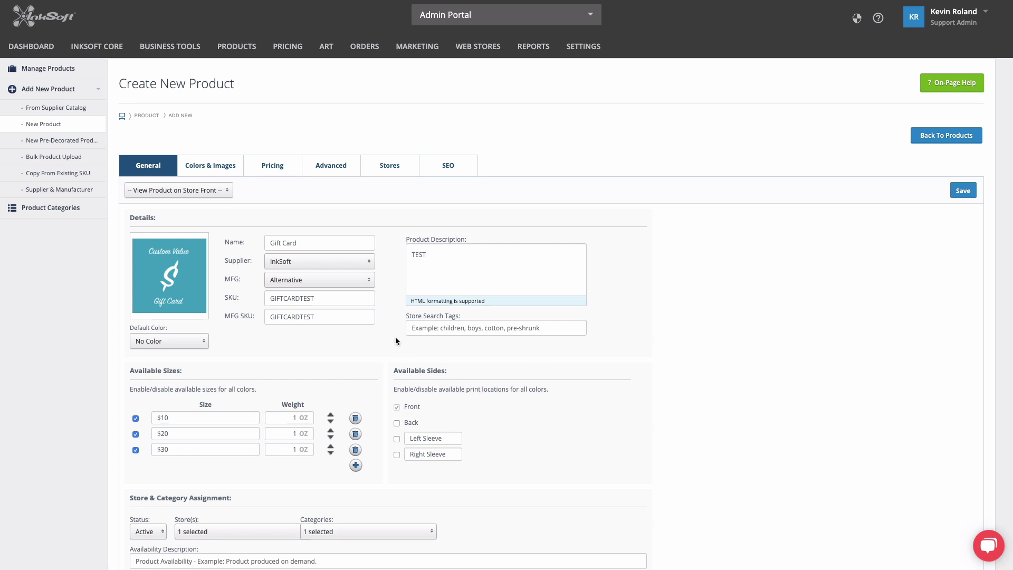
Scroll through the General tab to review the Gift Card's $10/$20/$30 sizes, status and options
scroll(391, 319, "down", 3)
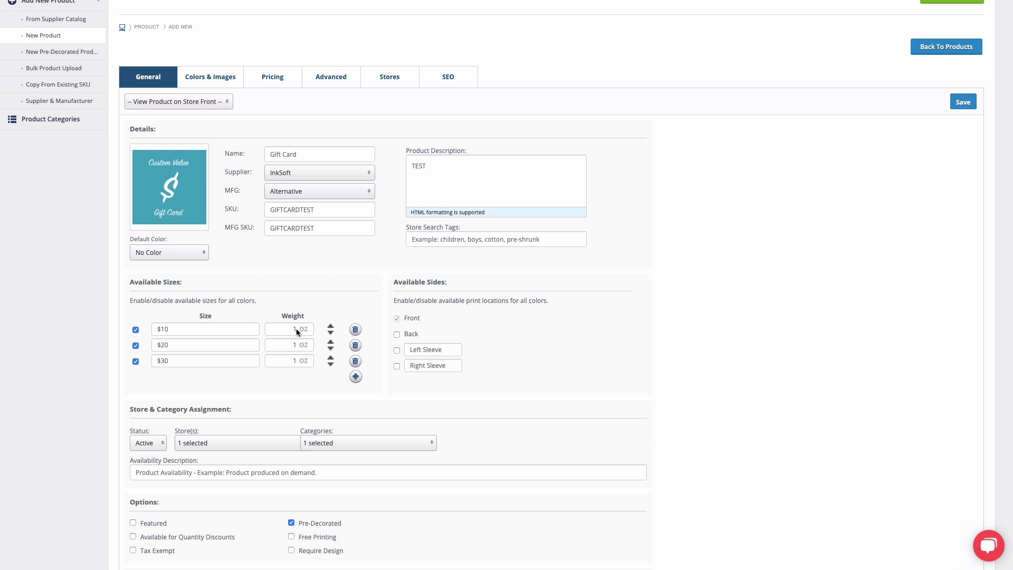
scroll(297, 360, "down", 3)
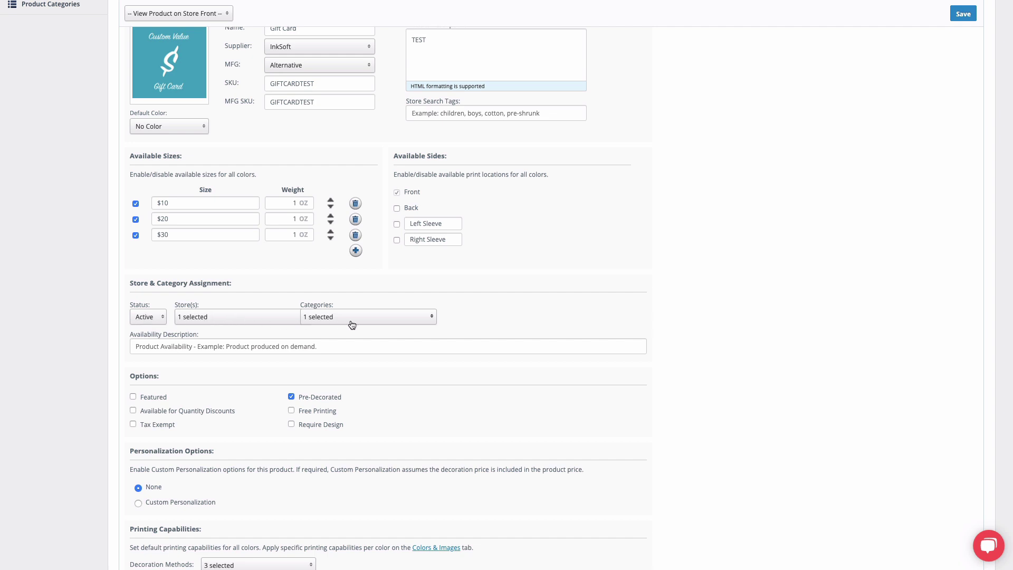
scroll(352, 324, "up", 5)
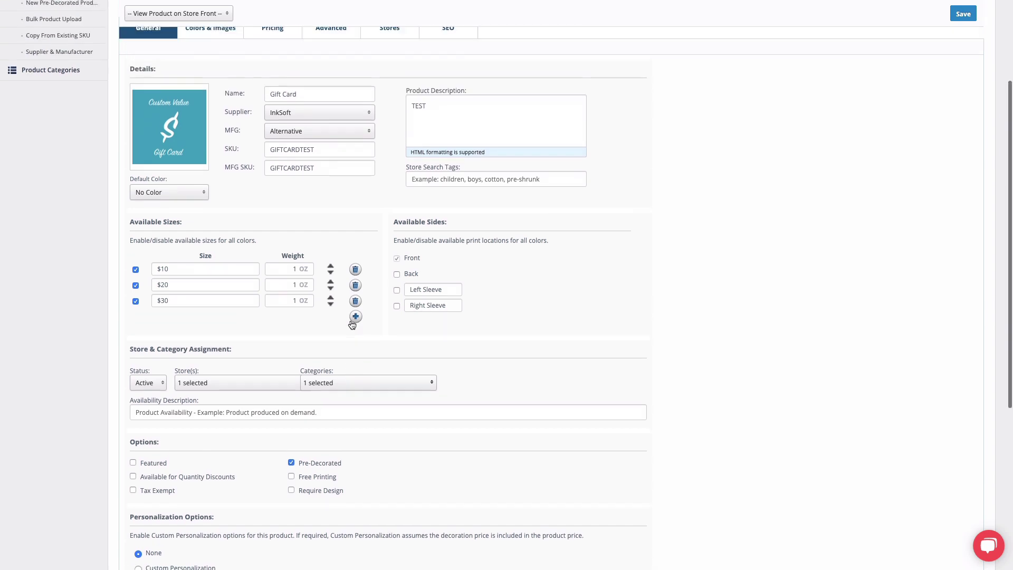
mouse_move(244, 50)
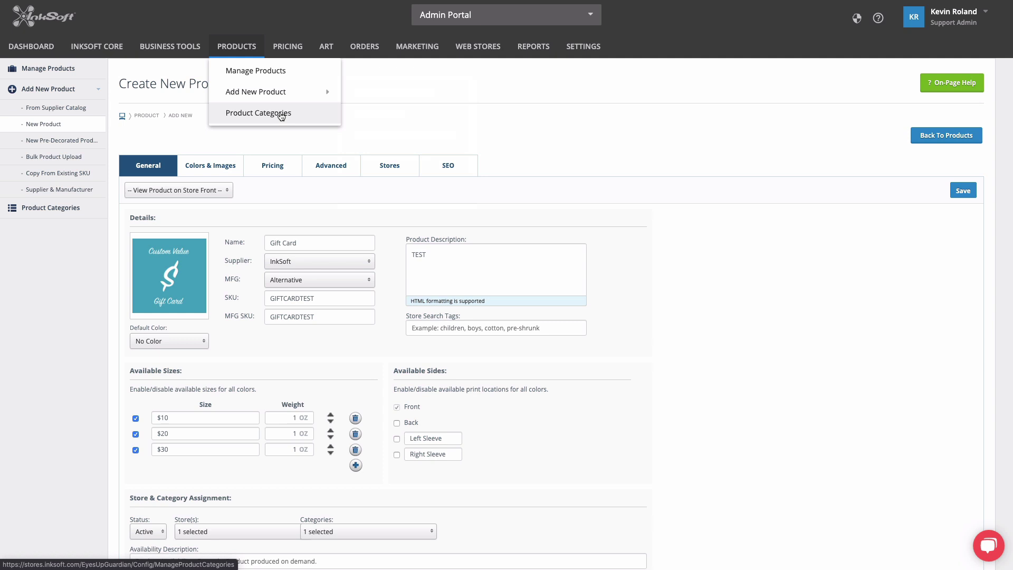
scroll(384, 236, "down", 5)
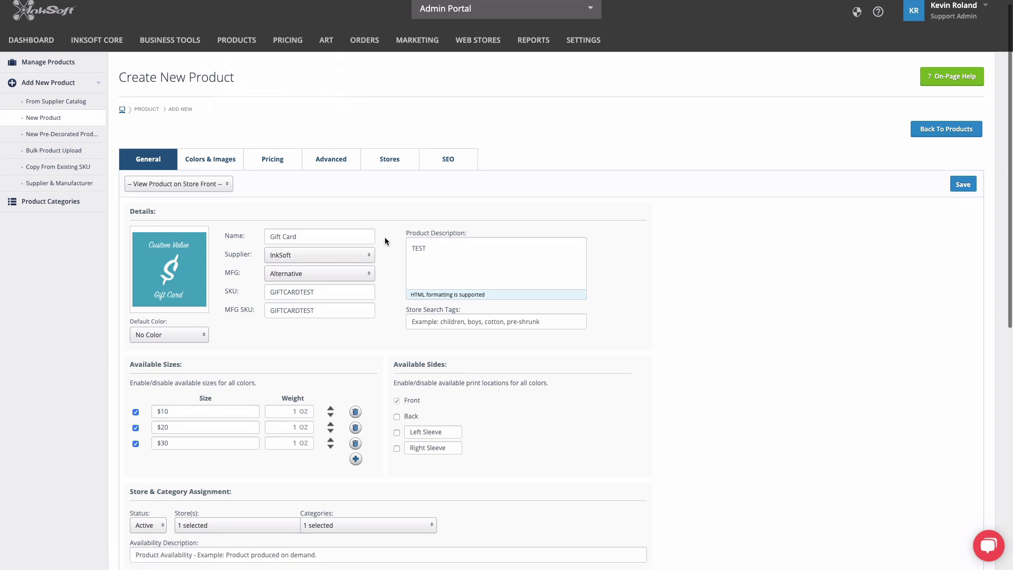
scroll(384, 236, "down", 3)
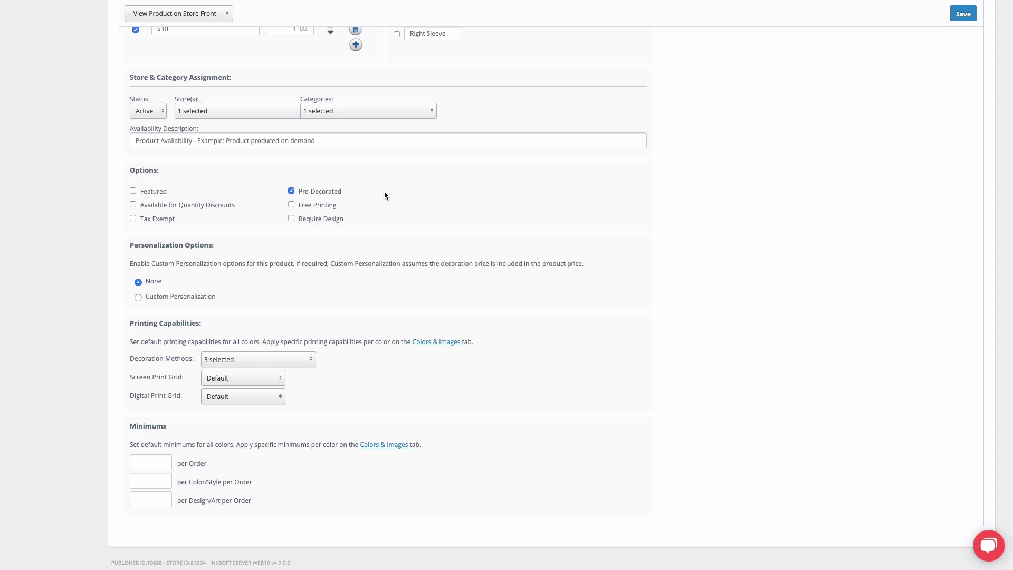
scroll(376, 248, "up", 7)
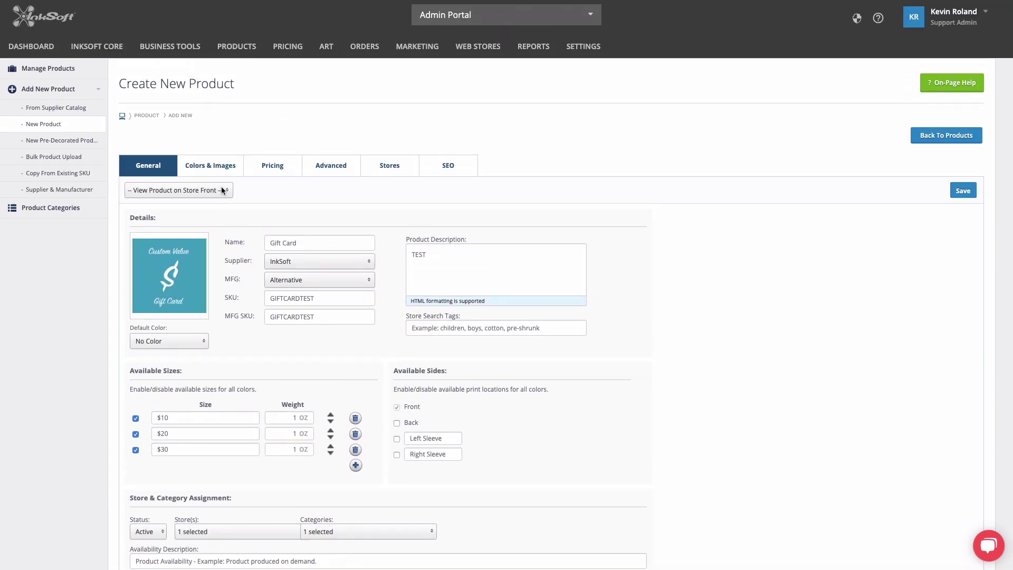
Check the default No Color entry and gift card image under Colors & Images, then go to Pricing
left_click(206, 168)
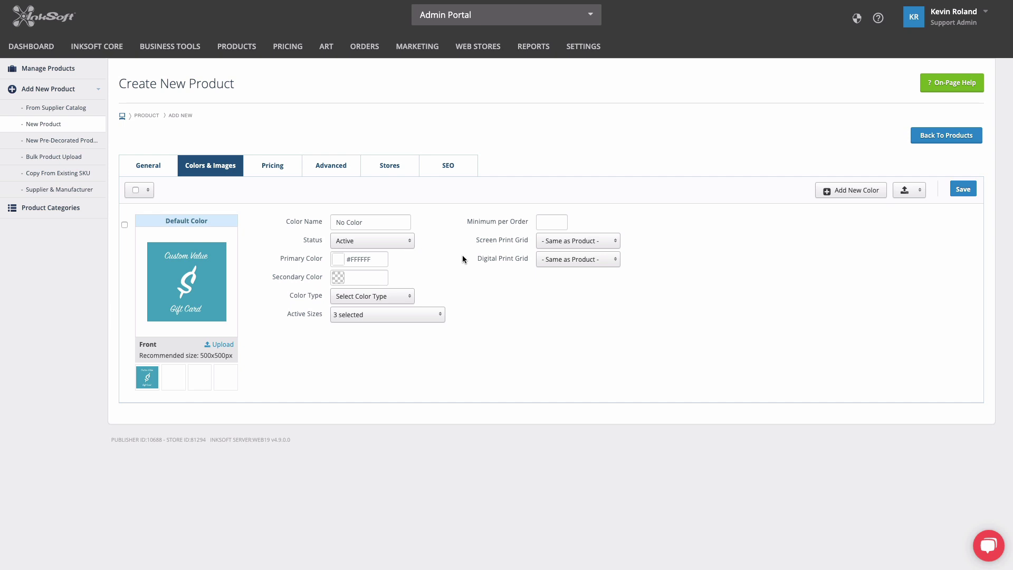
left_click(272, 167)
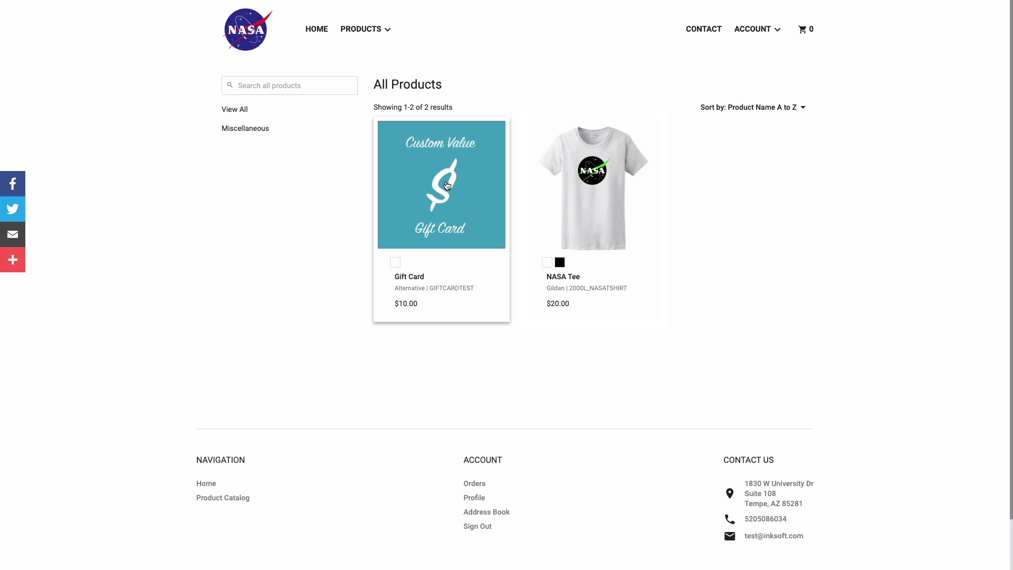
On the storefront Gift Card page, try size $20 with quantity 3, then switch back to $10
left_click(447, 186)
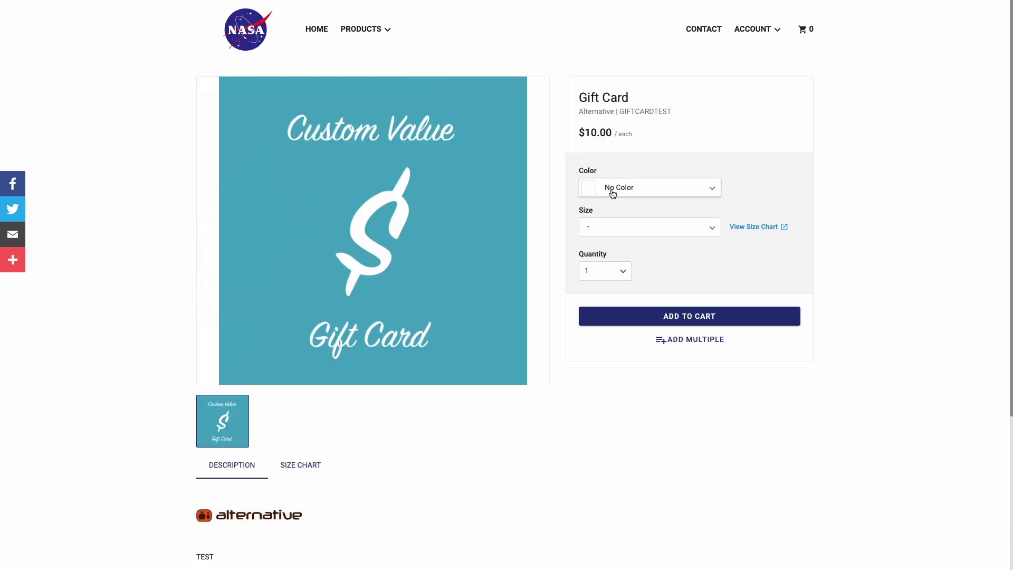
left_click(603, 228)
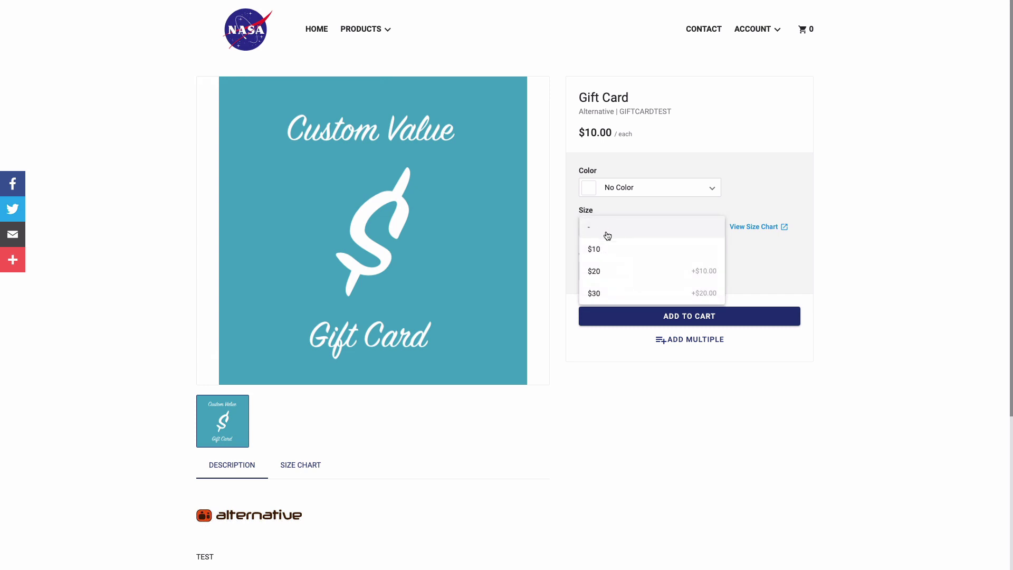
left_click(607, 271)
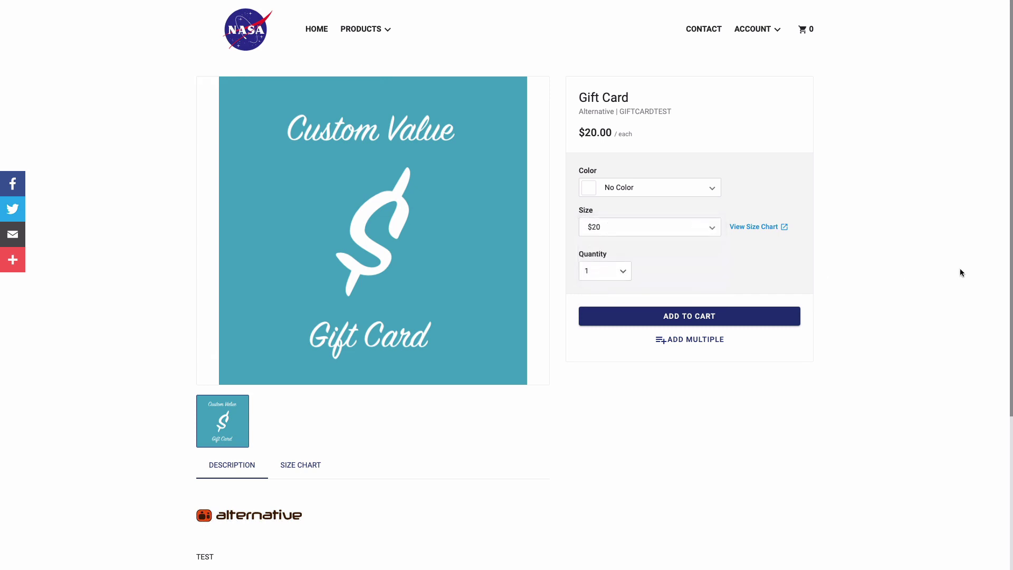
left_click(618, 270)
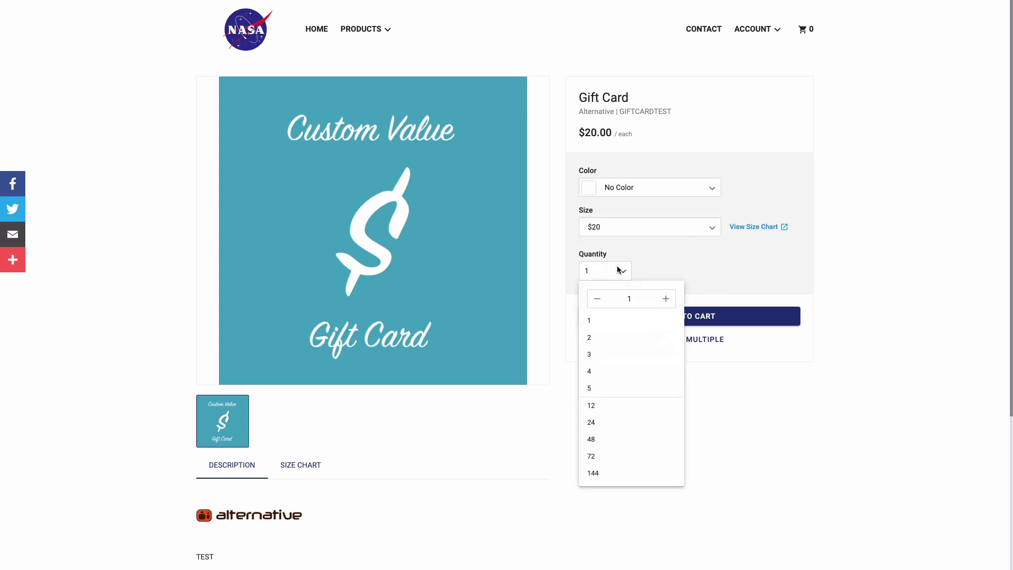
left_click(616, 355)
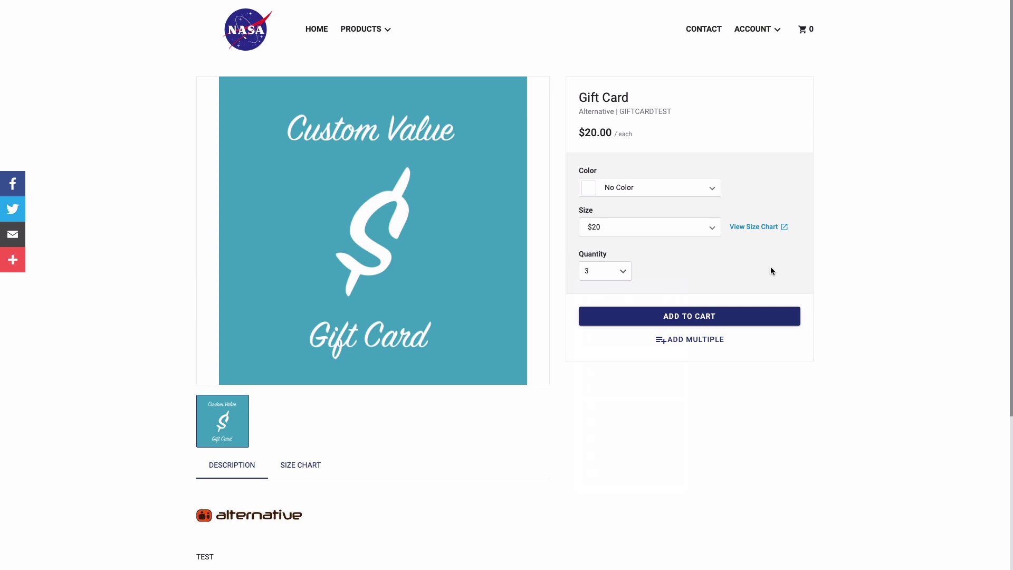
left_click(609, 228)
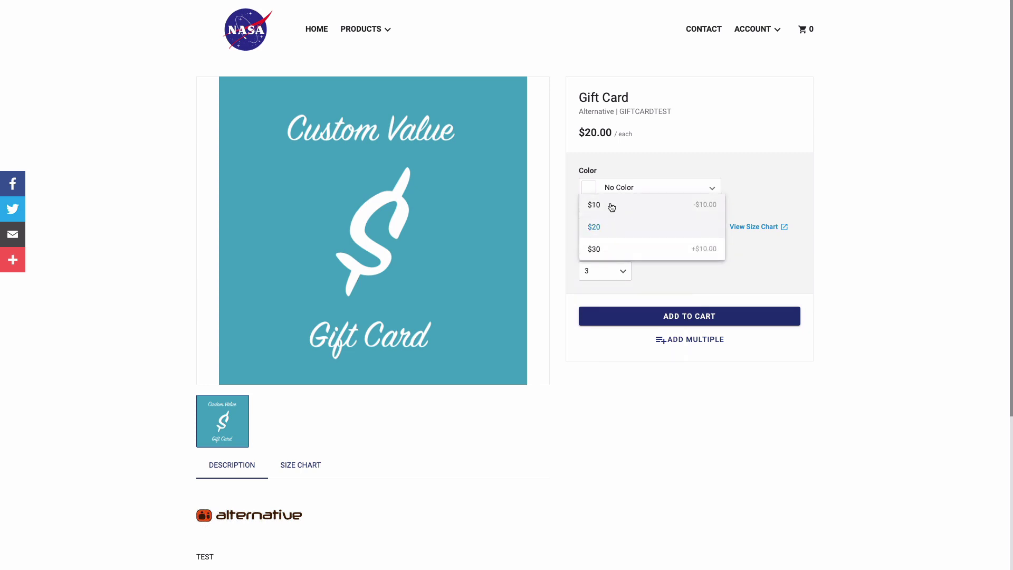
left_click(611, 206)
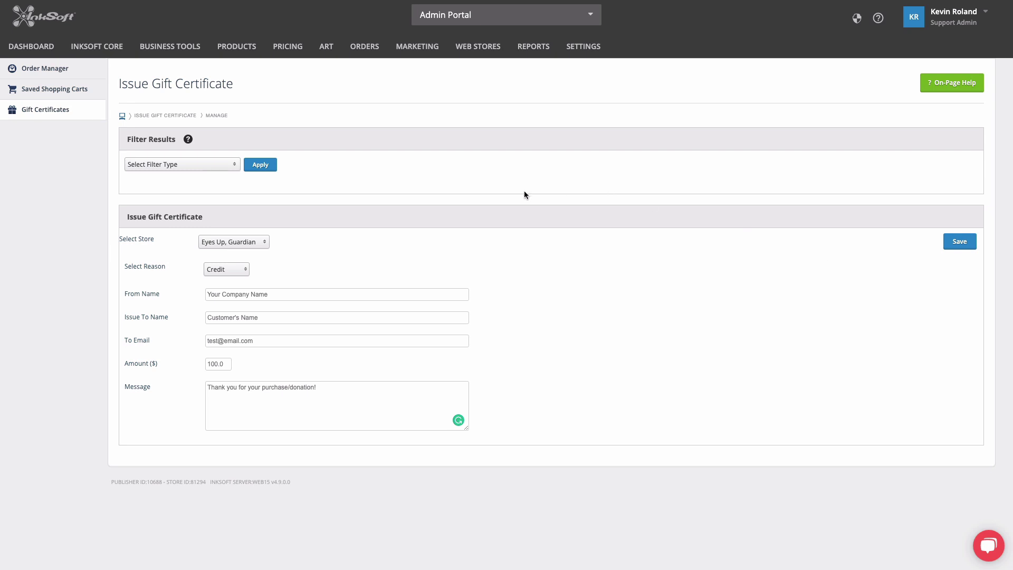
Issue a new gift certificate for the Here For Good 520 store and save it
mouse_move(366, 49)
left_click(161, 165)
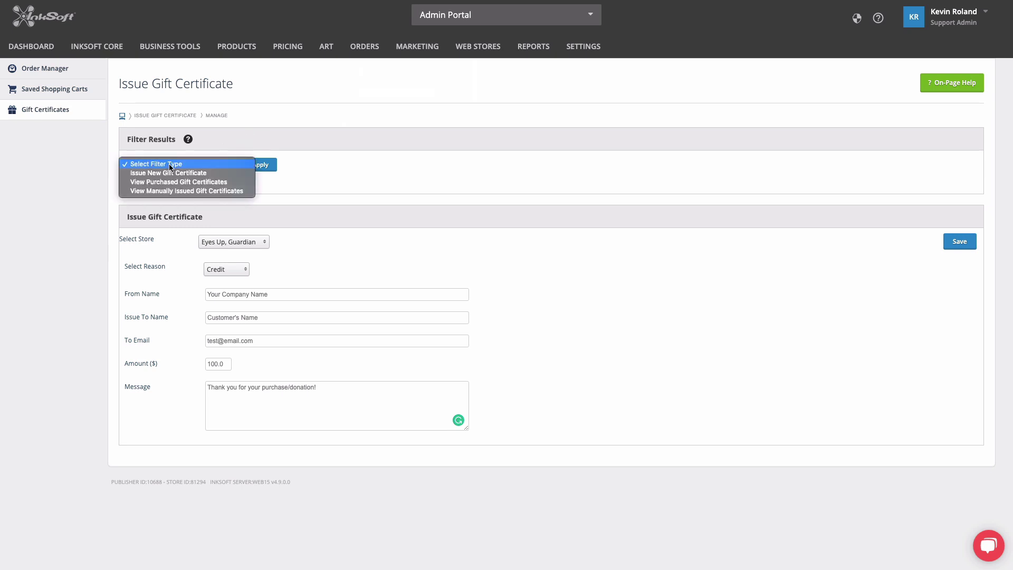
left_click(190, 173)
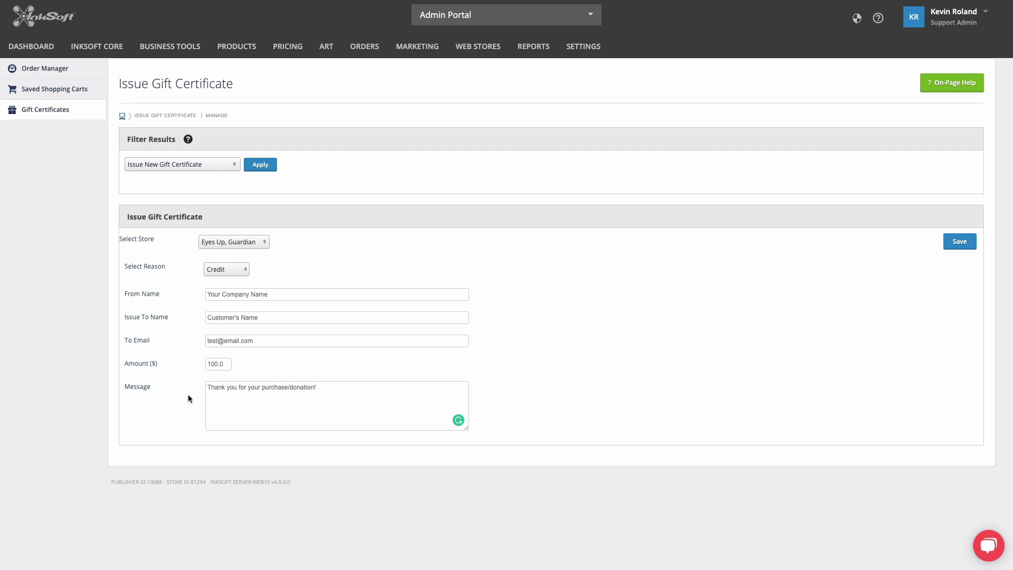
left_click(208, 243)
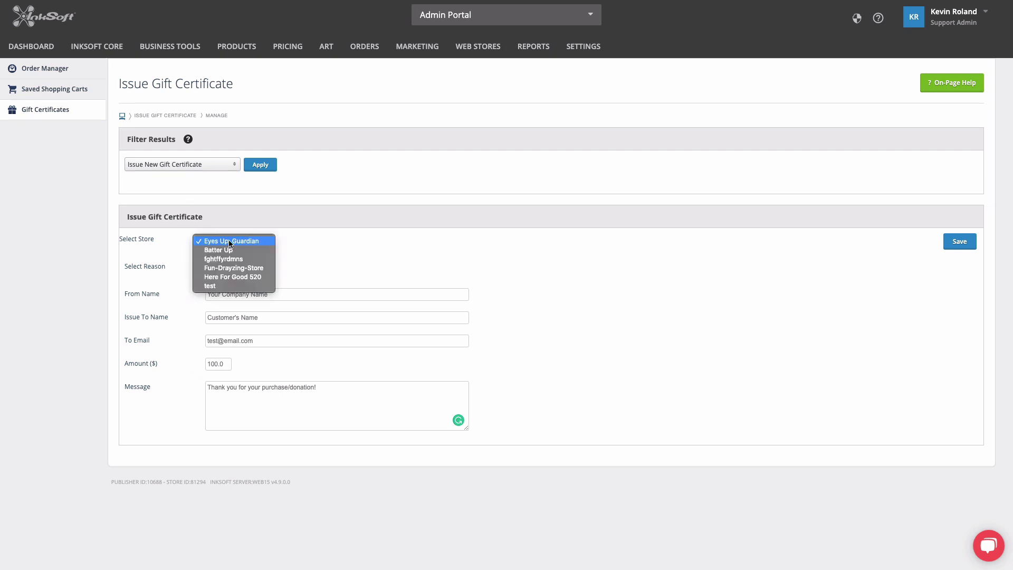
left_click(235, 277)
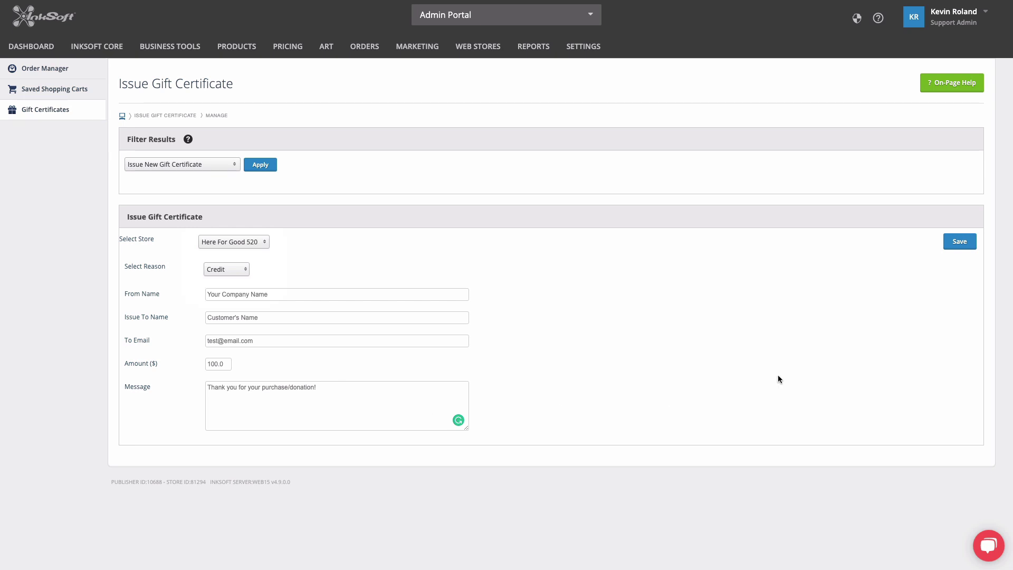
left_click(961, 242)
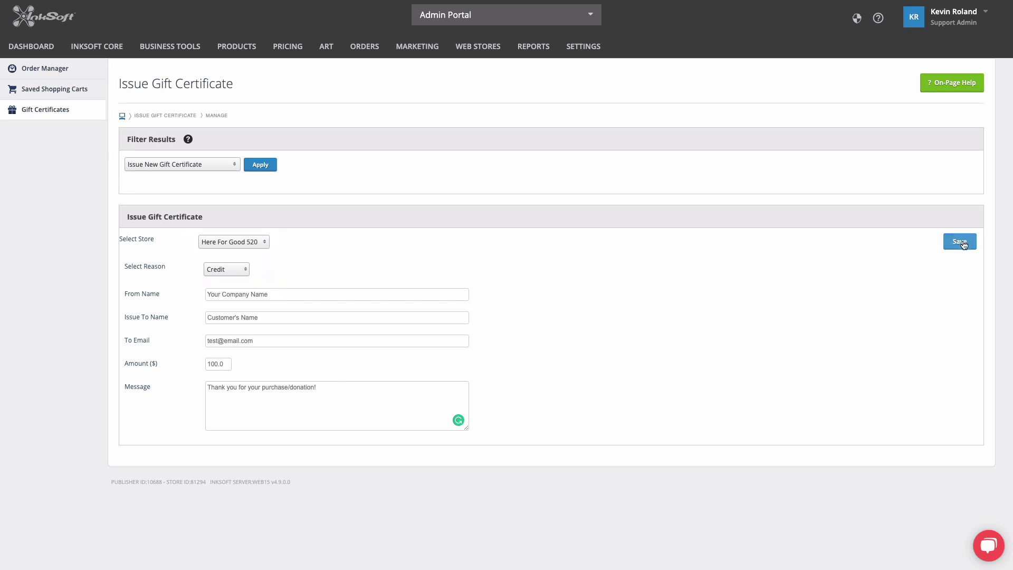